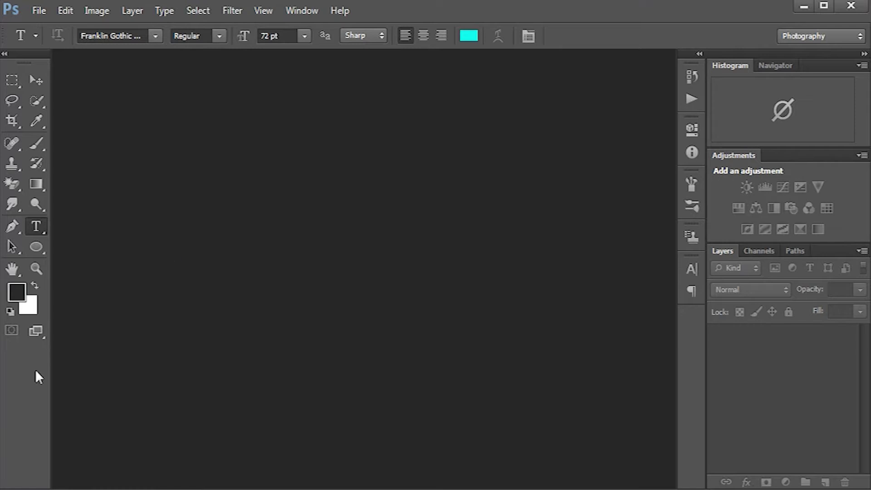
Open photo 2, the portrait of the man in round sunglasses, in Photoshop.
left_click(59, 426)
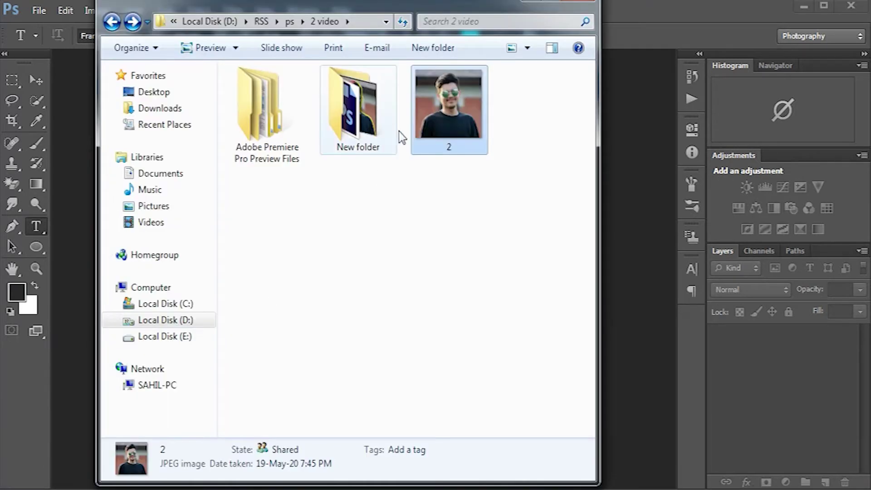
mouse_move(461, 105)
left_mouse_down()
mouse_move(121, 247)
mouse_move(87, 251)
left_mouse_up()
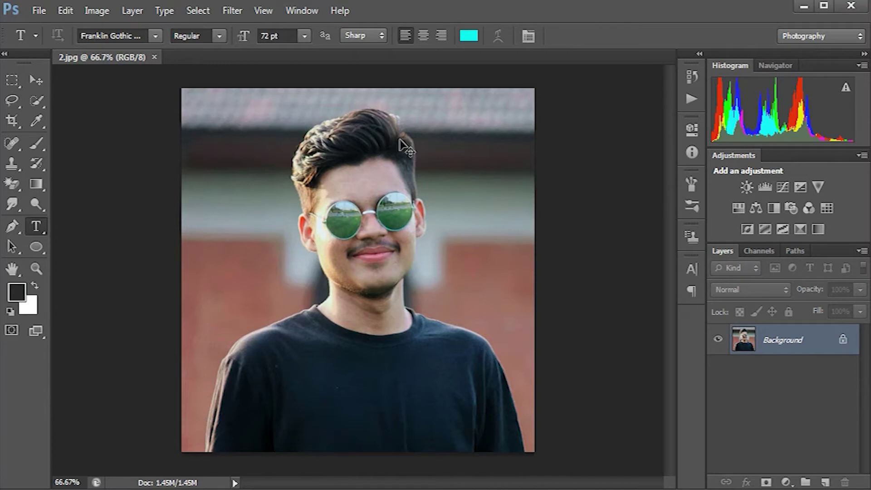
Duplicate the background to Layer 1 and Quick-Select the man's hair and face.
key("ctrl+j")
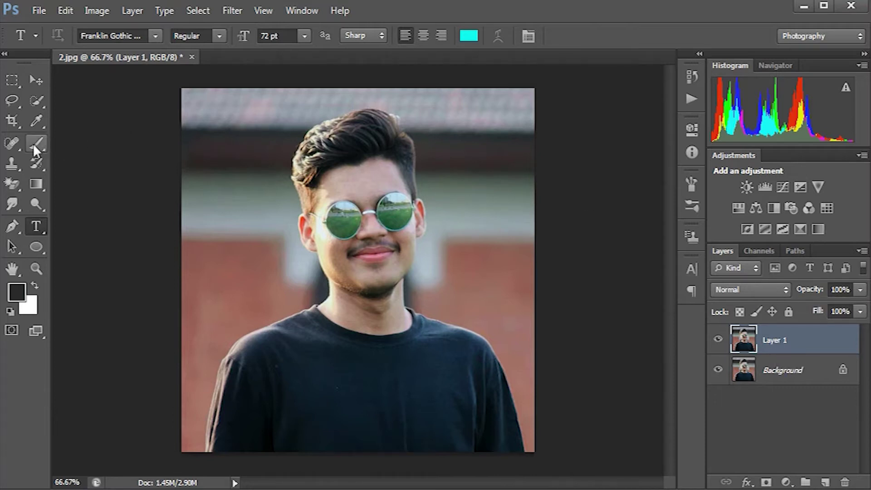
left_click(36, 102)
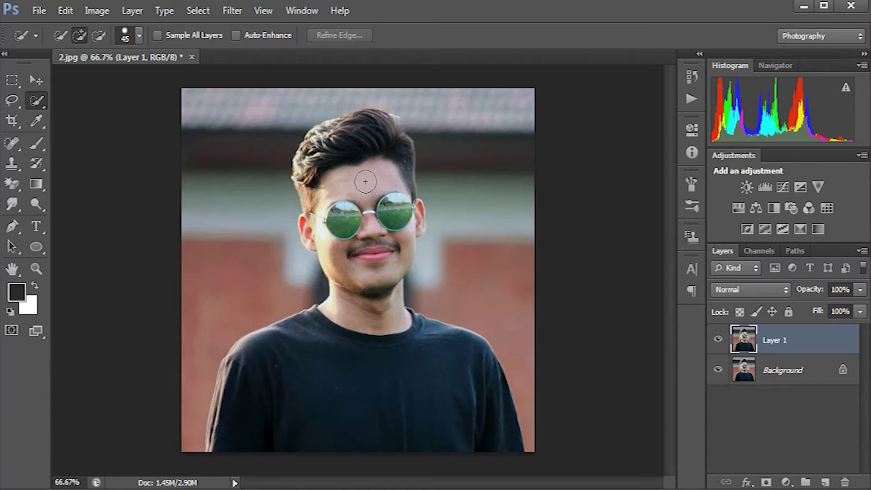
key("bracketright")
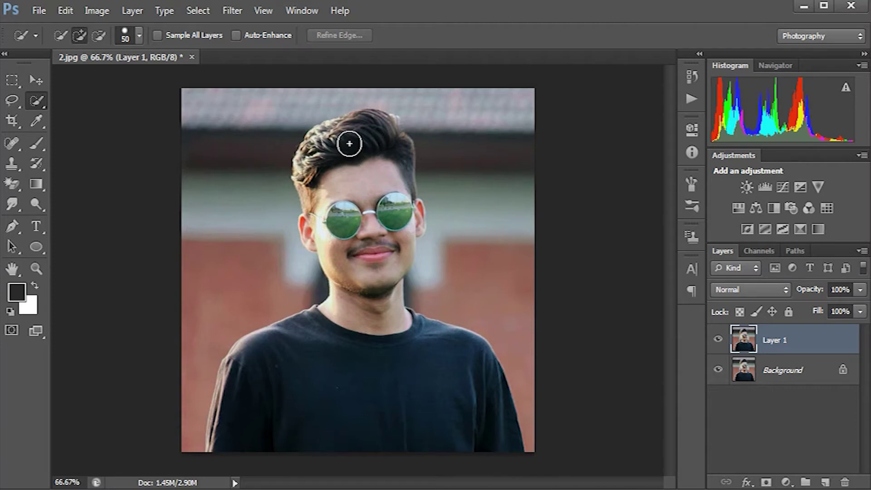
left_click_drag(358, 136, 349, 222)
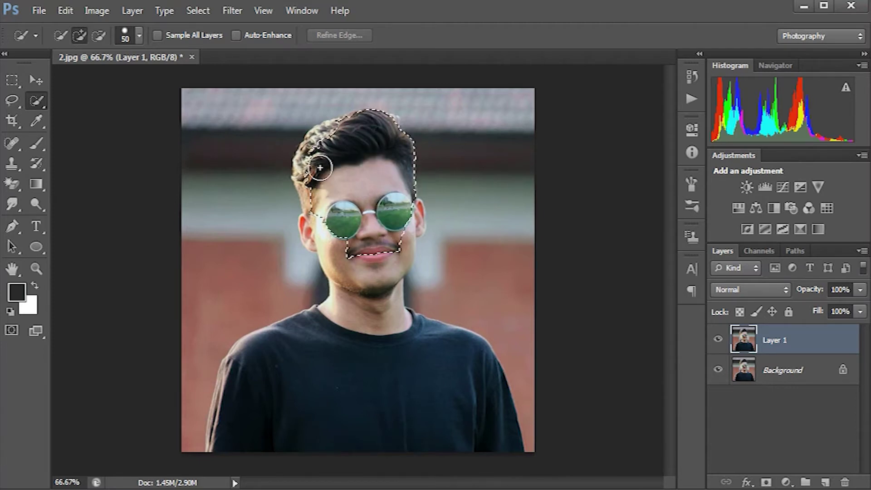
mouse_move(313, 179)
left_mouse_down()
mouse_move(320, 232)
mouse_move(408, 214)
mouse_move(376, 281)
mouse_move(323, 344)
mouse_move(252, 375)
mouse_move(246, 363)
mouse_move(235, 367)
mouse_move(223, 437)
mouse_move(249, 412)
mouse_move(227, 415)
mouse_move(231, 403)
left_mouse_up()
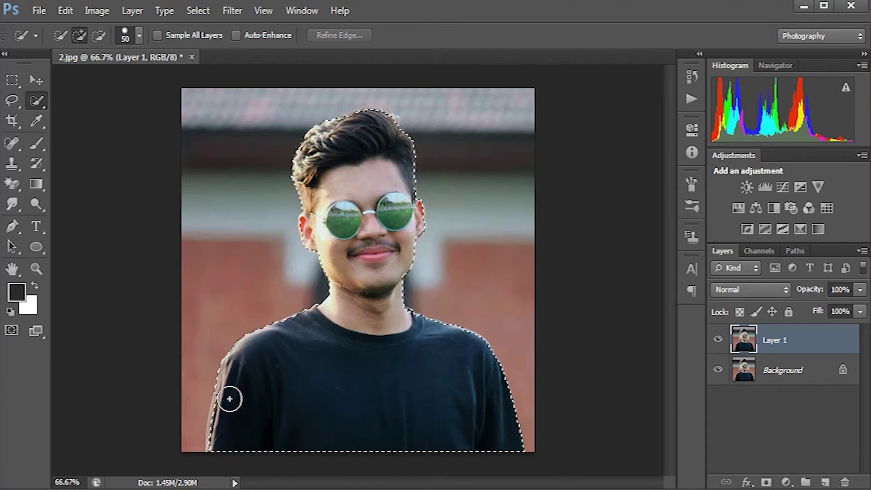
Extend the selection down the left arm, then zoom in and shrink the brush to 15.
left_click_drag(228, 397, 219, 434)
scroll(389, 213, "up", 3)
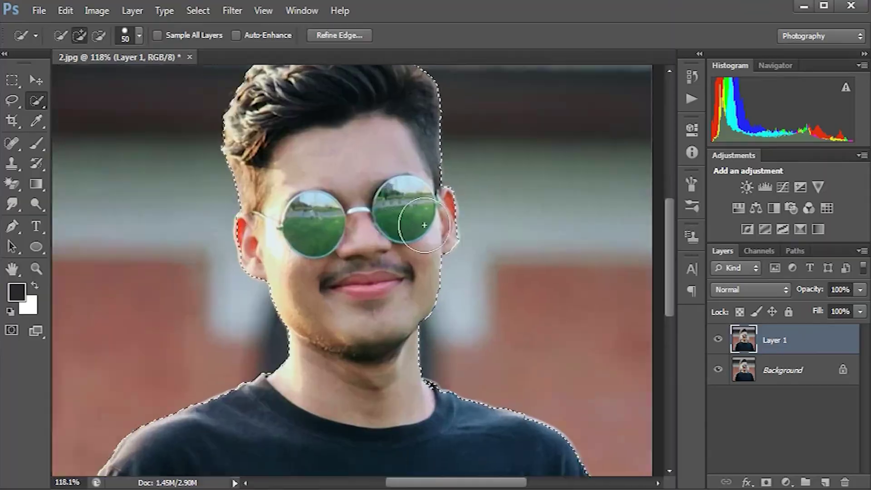
scroll(424, 225, "up", 1)
scroll(211, 233, "up", 1)
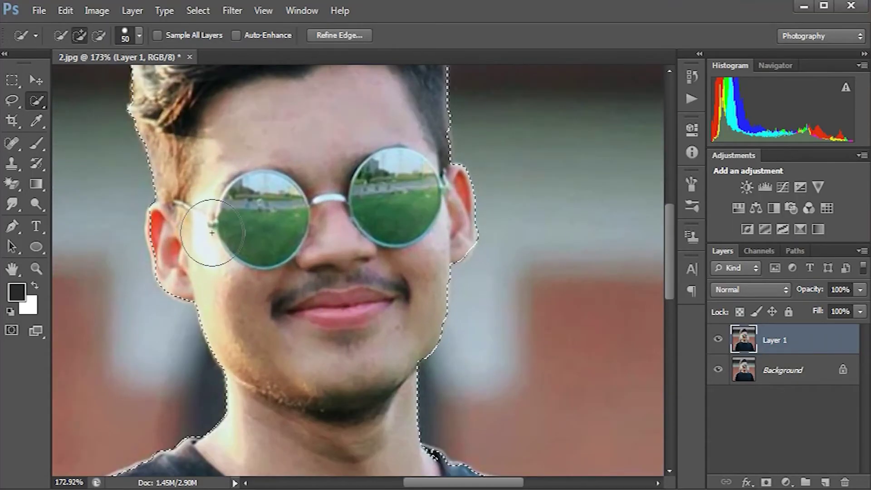
right_click(158, 216, "alt")
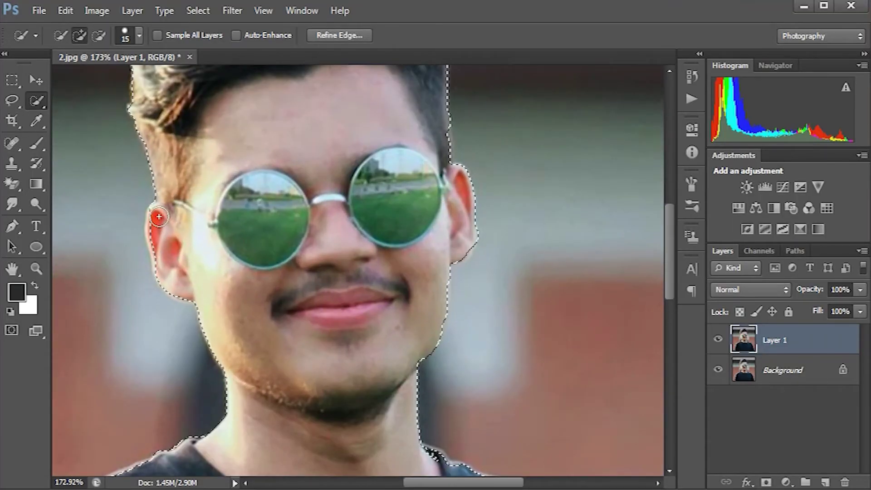
scroll(158, 217, "down", 3)
scroll(393, 128, "down", 1)
scroll(312, 96, "up", 3)
scroll(312, 95, "down", 2)
scroll(497, 281, "up", 4)
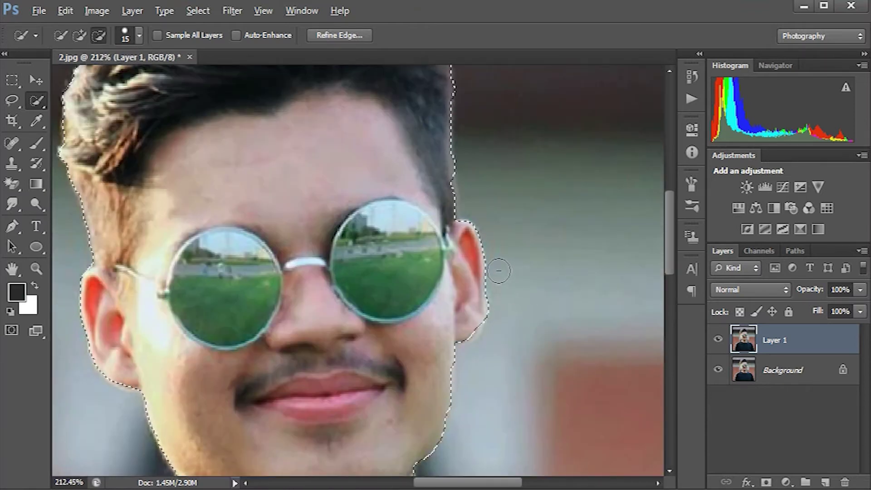
Trim background beside the ear lobe and add the ear's edge back into the selection.
key("alt")
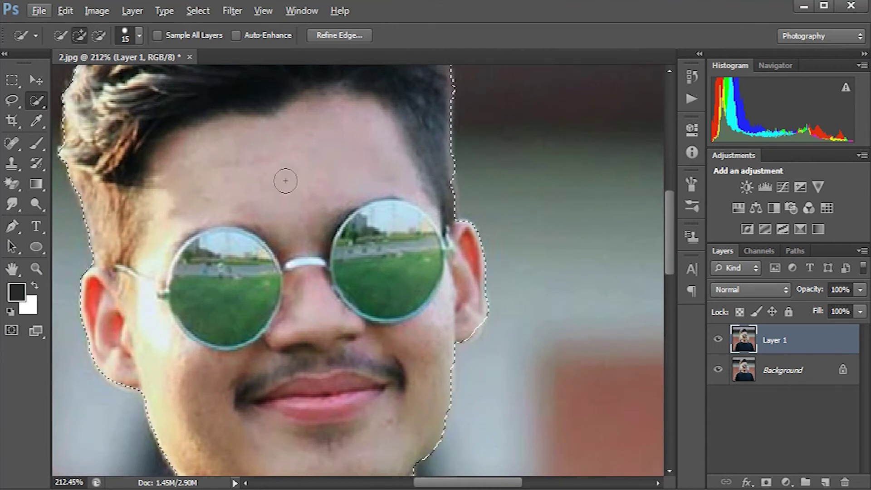
left_click(101, 34)
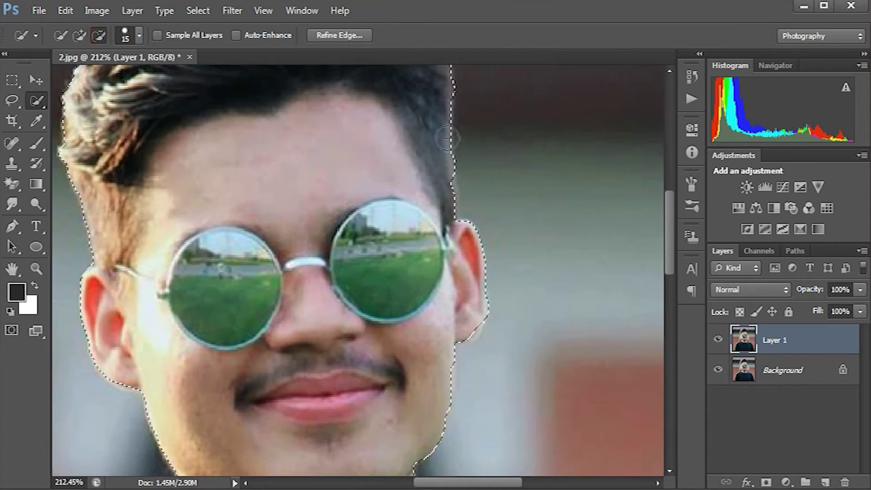
scroll(531, 242, "up", 2)
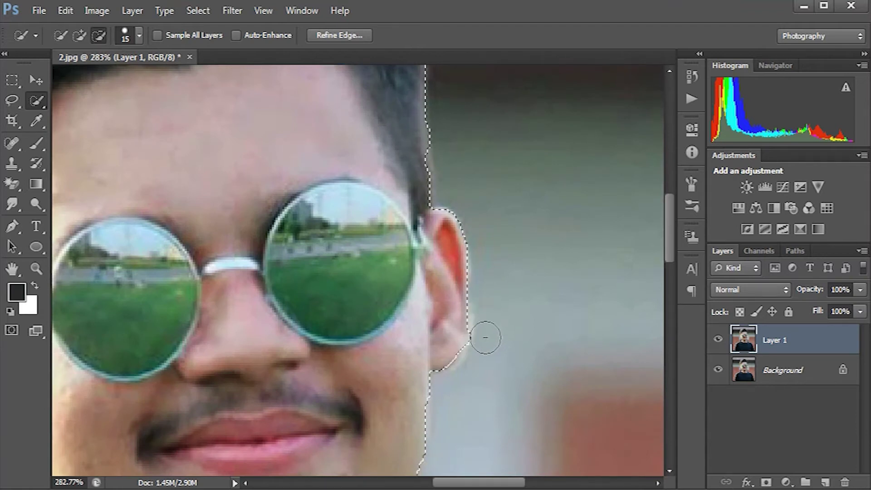
scroll(478, 334, "up", 3)
scroll(451, 311, "up", 1)
scroll(448, 330, "down", 3)
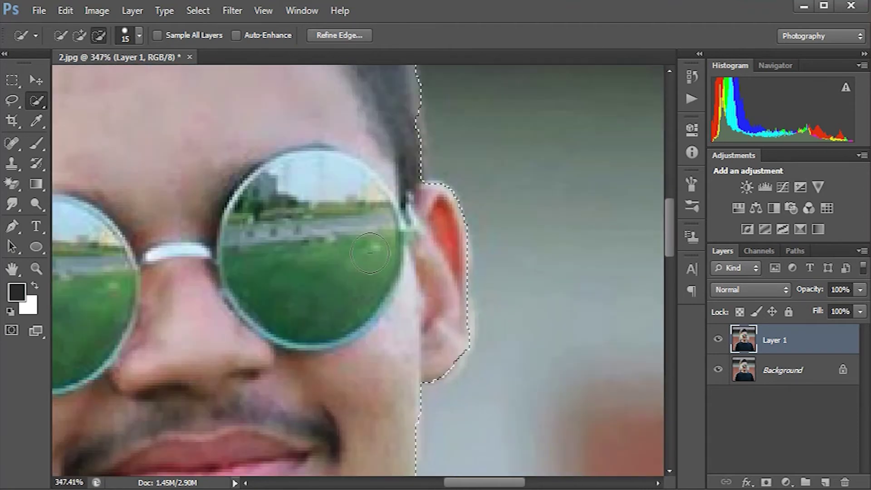
left_click(83, 36)
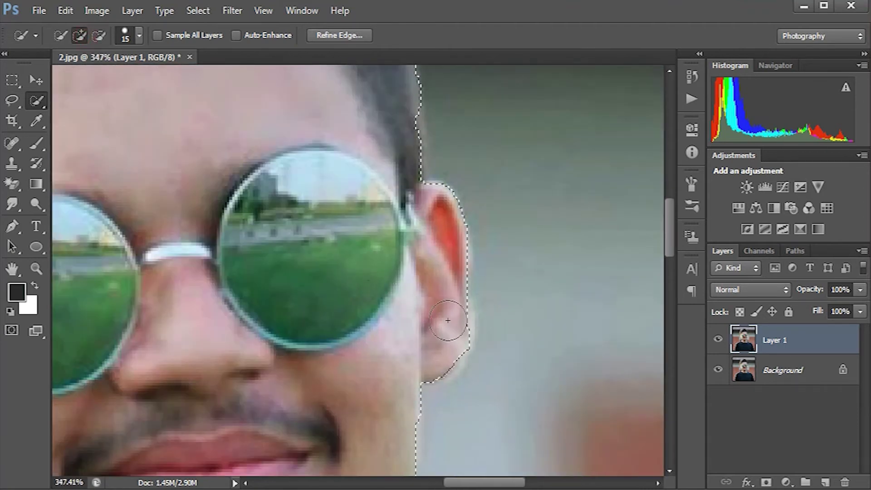
key("alt")
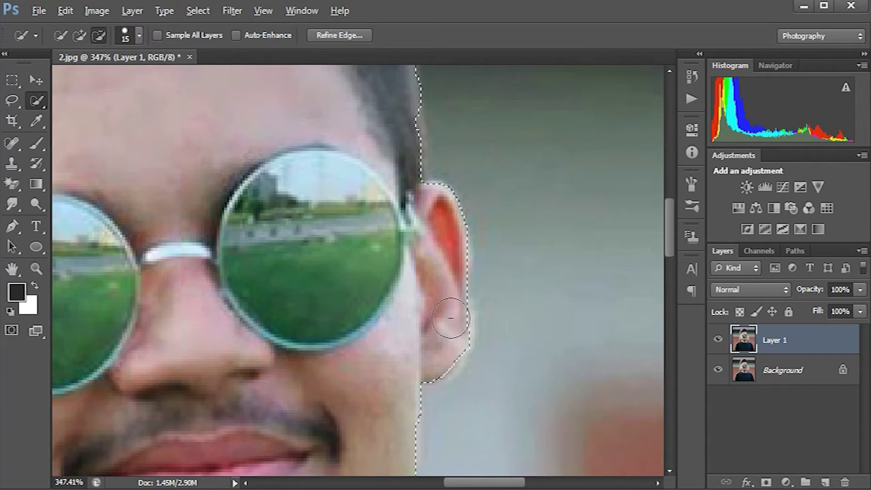
left_click(451, 318, "alt")
left_click_drag(452, 313, 454, 327)
Zoom in and out to check the selection around the neck and shoulders.
scroll(453, 330, "down", 2)
scroll(501, 311, "down", 1)
scroll(495, 315, "down", 1)
scroll(488, 345, "down", 1)
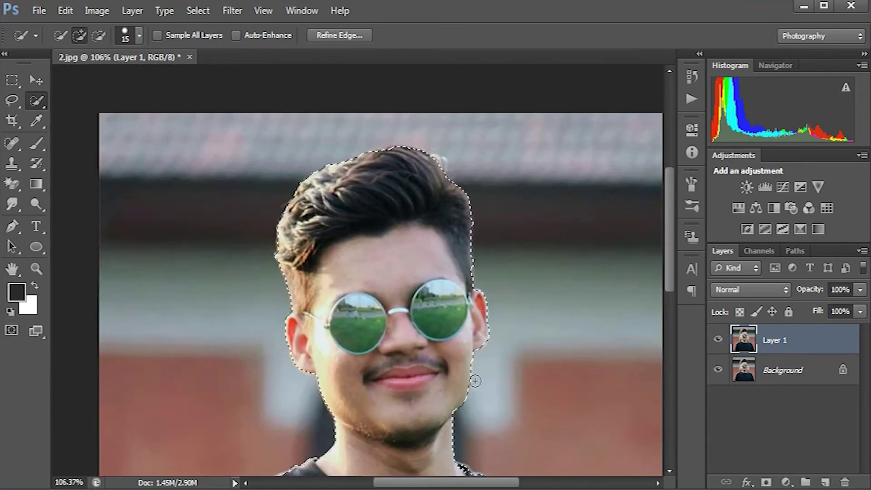
scroll(467, 376, "down", 1)
scroll(276, 334, "down", 1)
scroll(286, 340, "up", 3)
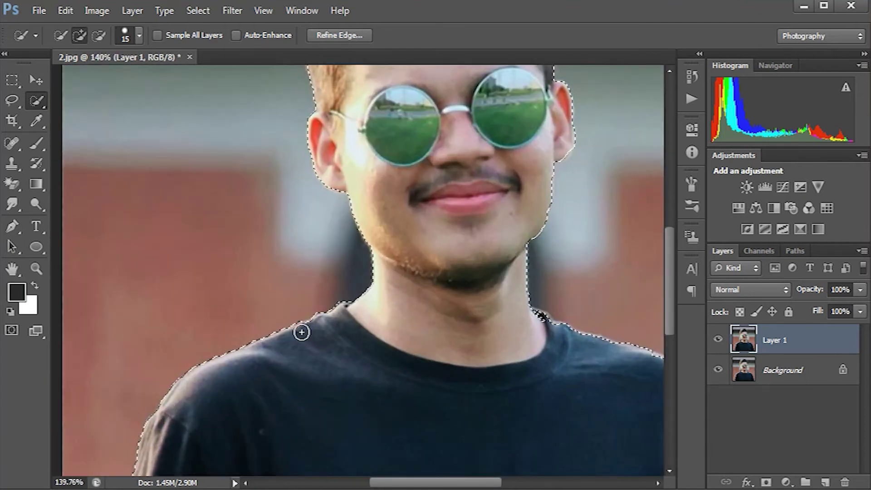
scroll(476, 306, "up", 1)
scroll(496, 321, "down", 1)
scroll(533, 336, "up", 1)
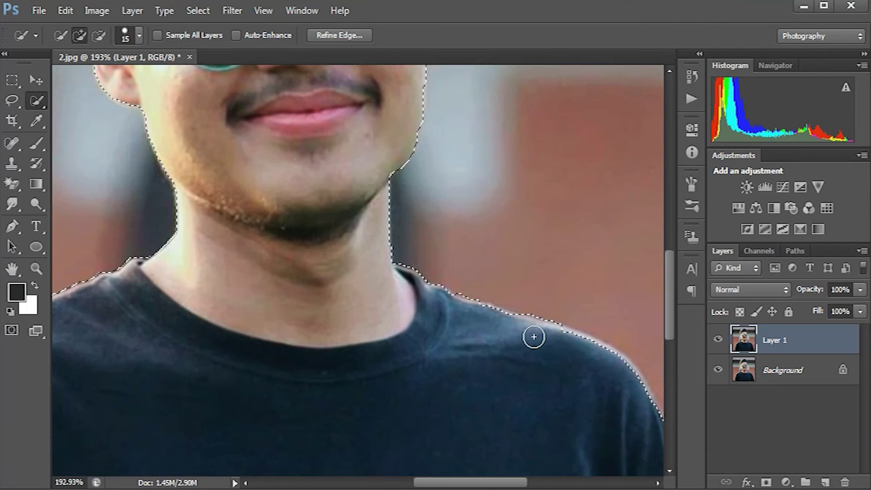
scroll(612, 370, "down", 1)
scroll(527, 335, "up", 1)
scroll(341, 226, "up", 1)
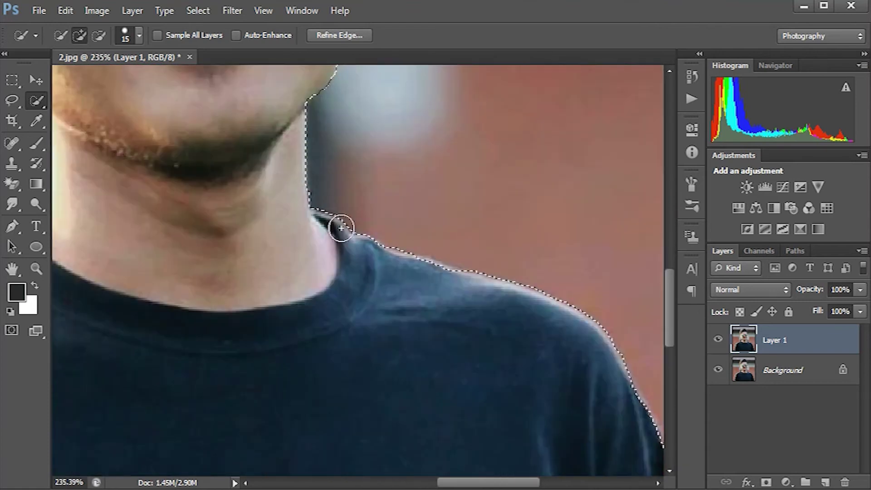
scroll(341, 227, "down", 1)
scroll(456, 183, "down", 1)
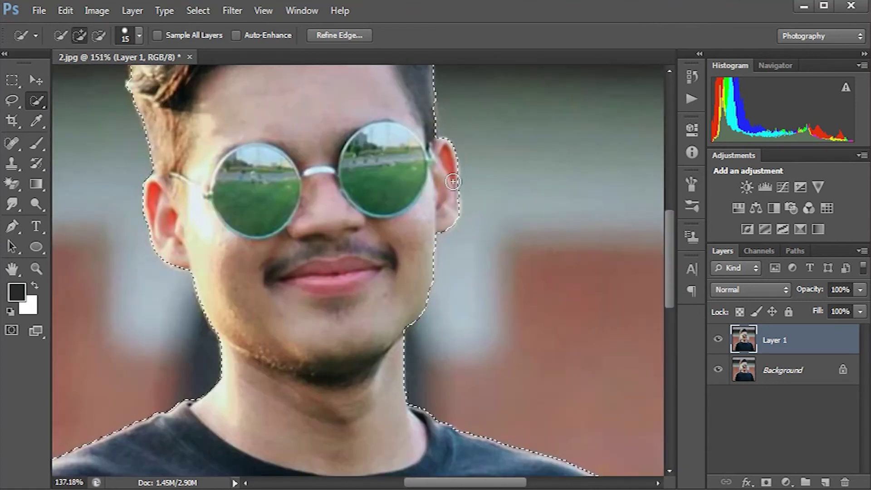
scroll(311, 287, "down", 1)
scroll(305, 297, "down", 1)
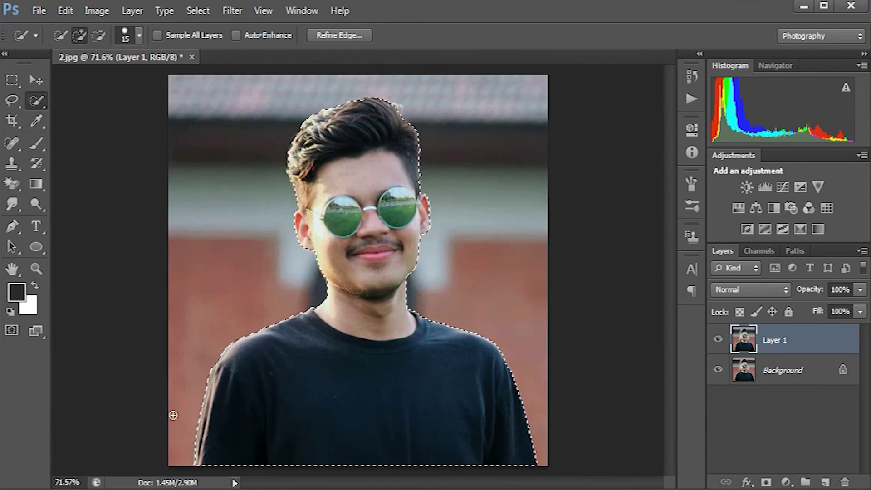
Copy the selected man onto Layer 2 and open its Blending Options.
key("ctrl+j")
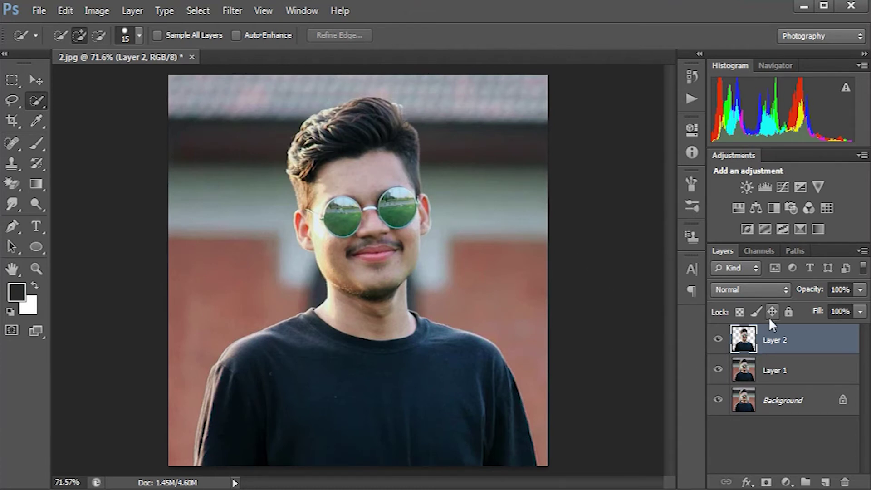
right_click(773, 340)
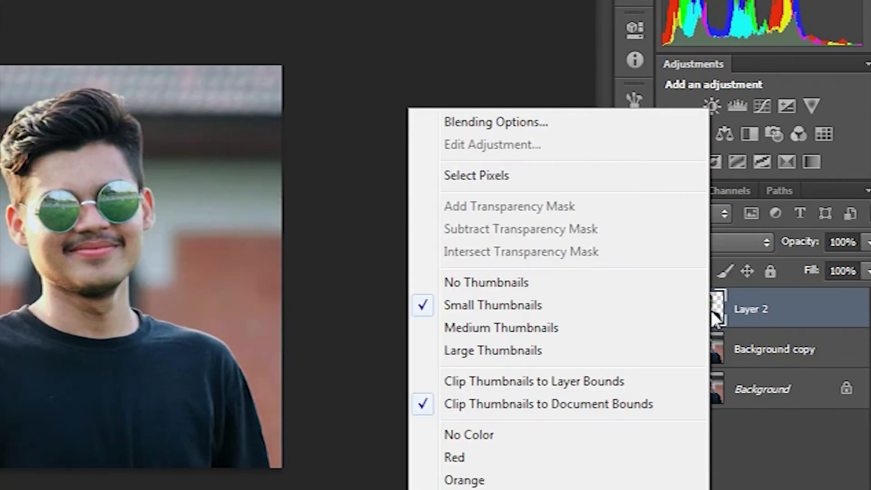
left_click(512, 123)
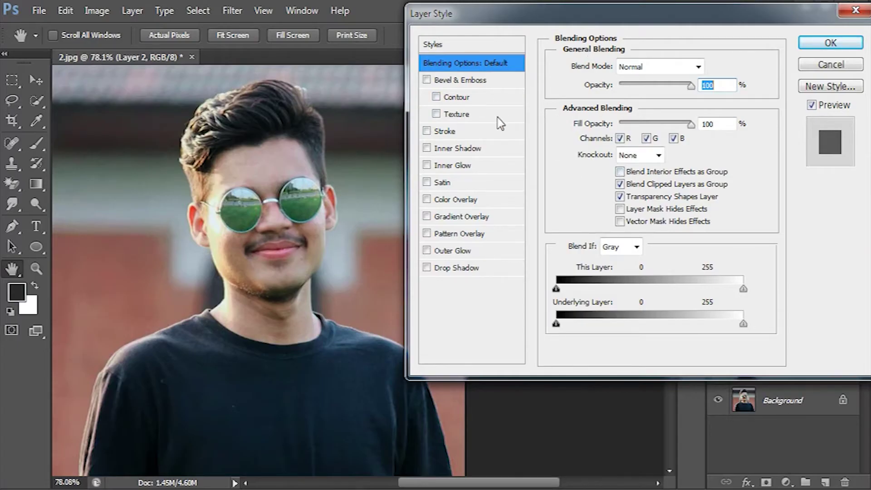
Add a 5 px black Stroke, Position Outside, at full opacity to Layer 2.
left_click_drag(676, 20, 664, 22)
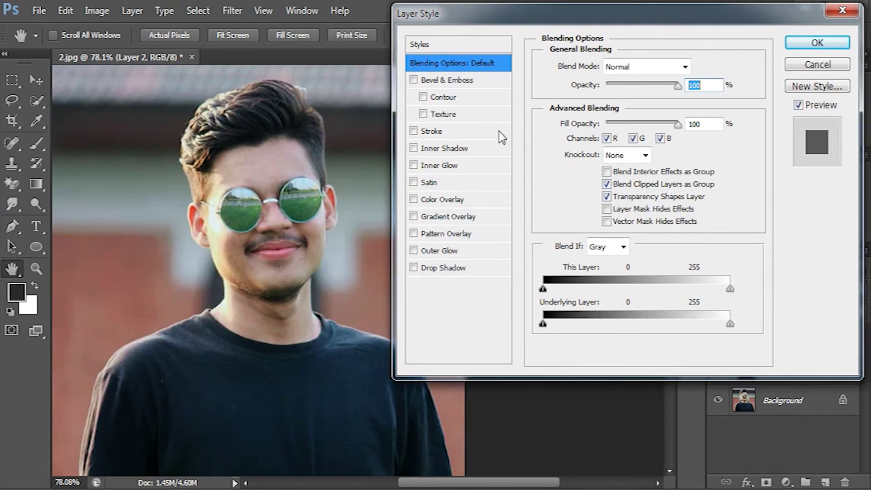
left_click(439, 133)
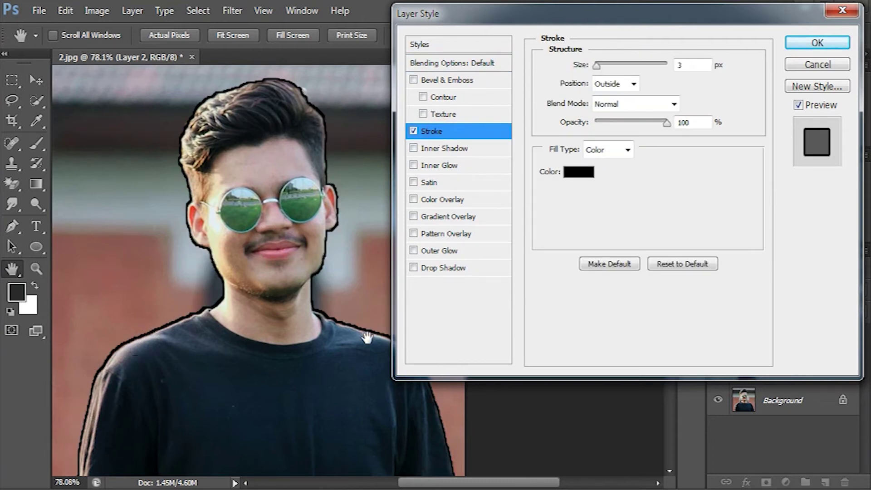
mouse_move(596, 65)
left_mouse_down()
mouse_move(605, 65)
mouse_move(598, 65)
left_mouse_up()
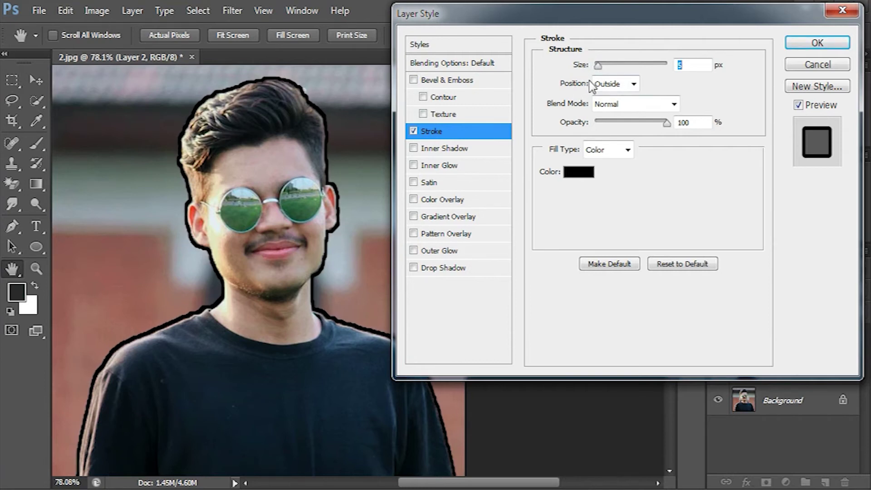
left_click(616, 86)
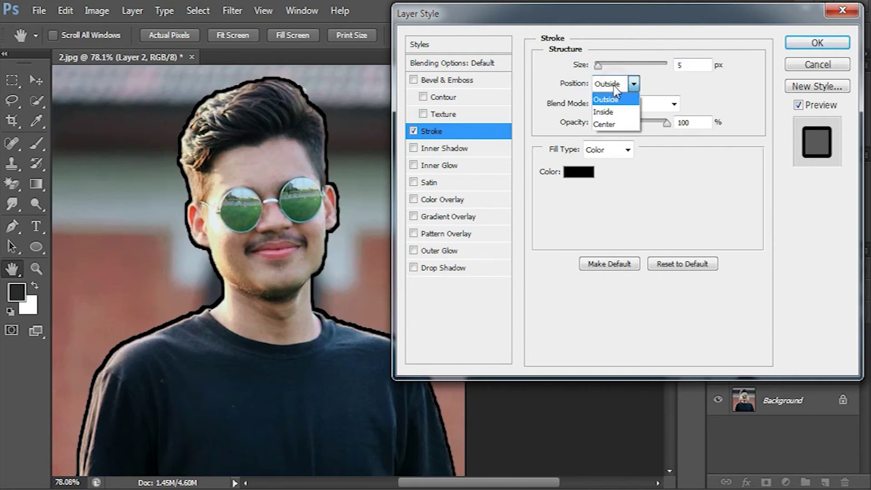
left_click(610, 100)
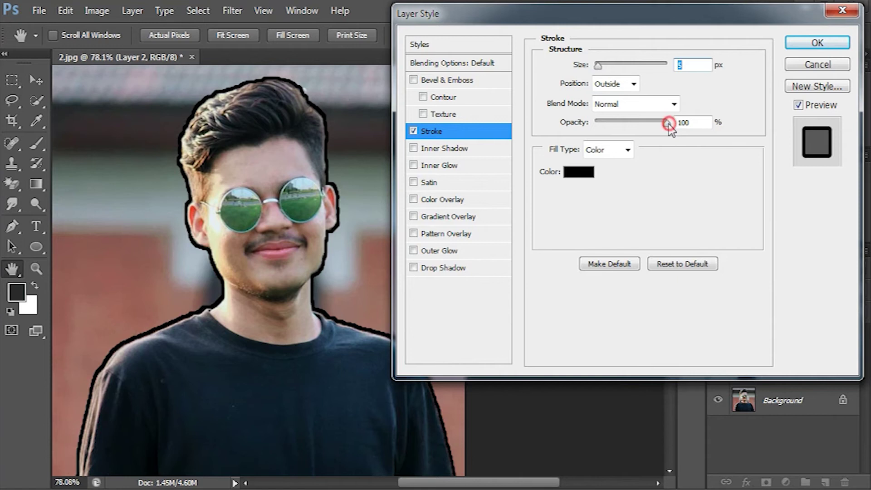
mouse_move(667, 126)
left_mouse_down()
mouse_move(622, 134)
mouse_move(671, 136)
left_mouse_up()
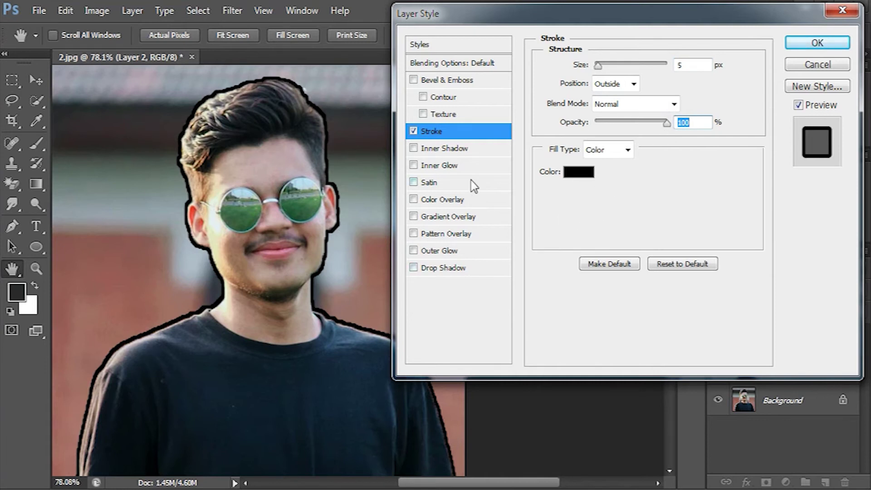
Set the stroke colour to red (fc0000).
left_click(584, 175)
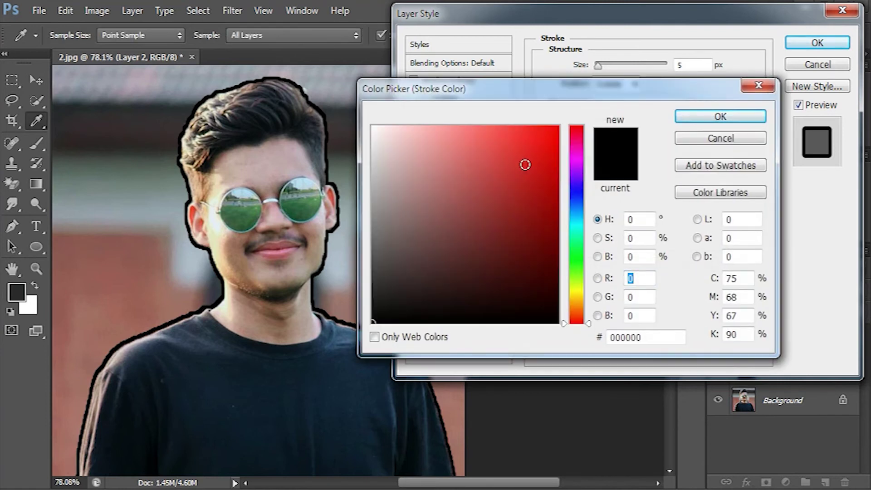
left_click_drag(532, 155, 554, 124)
left_click(557, 129)
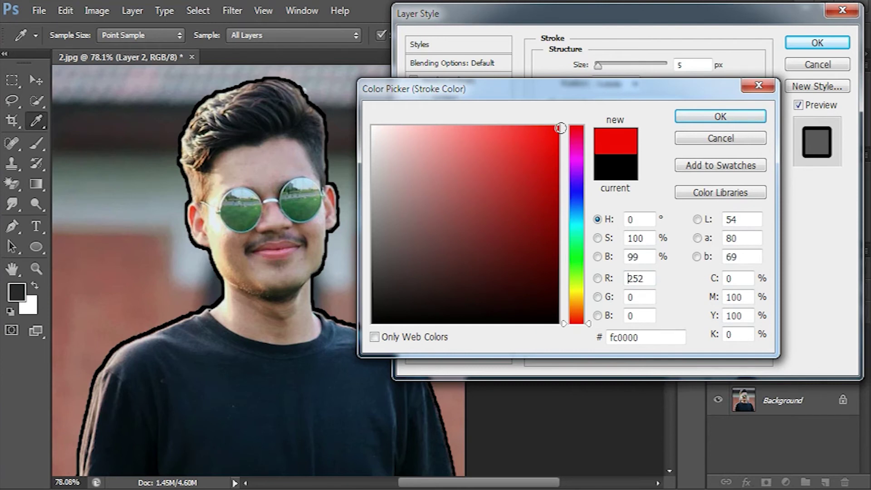
left_click(726, 117)
Apply the red stroke and zoom in and out to inspect the outline.
left_click(816, 43)
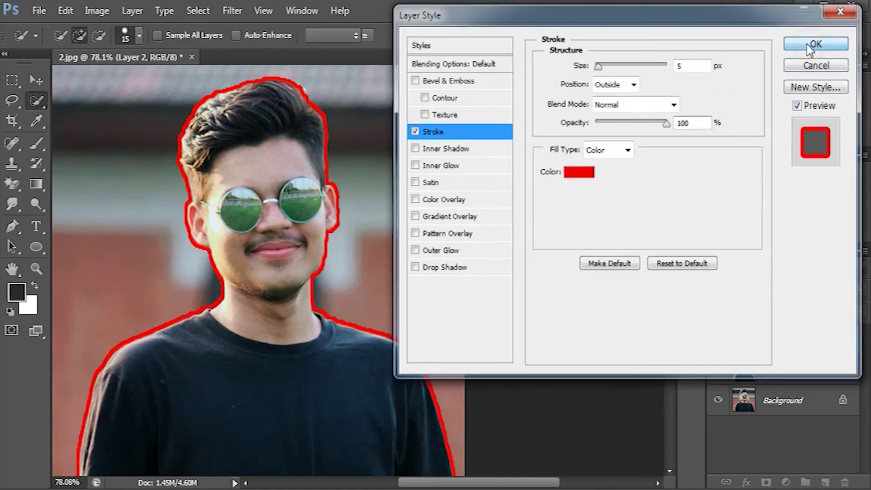
scroll(268, 282, "down", 2)
scroll(268, 282, "up", 2)
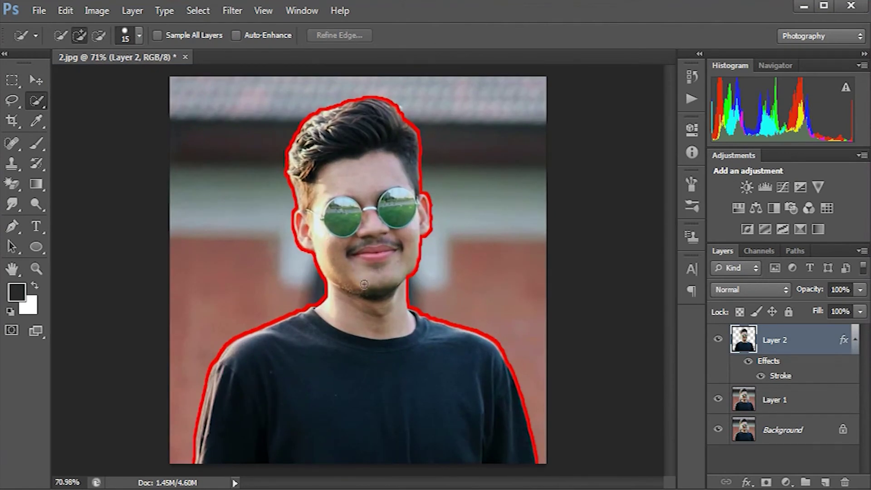
scroll(364, 284, "up", 1)
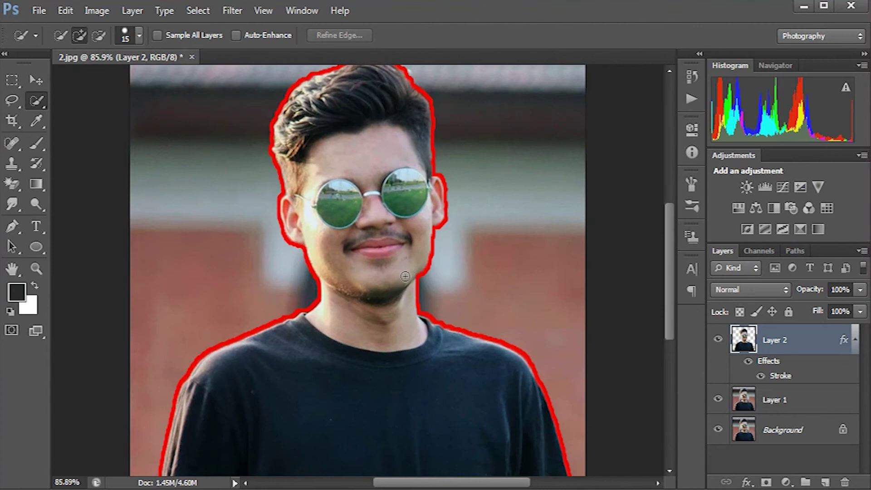
scroll(399, 271, "down", 2)
scroll(395, 288, "up", 1)
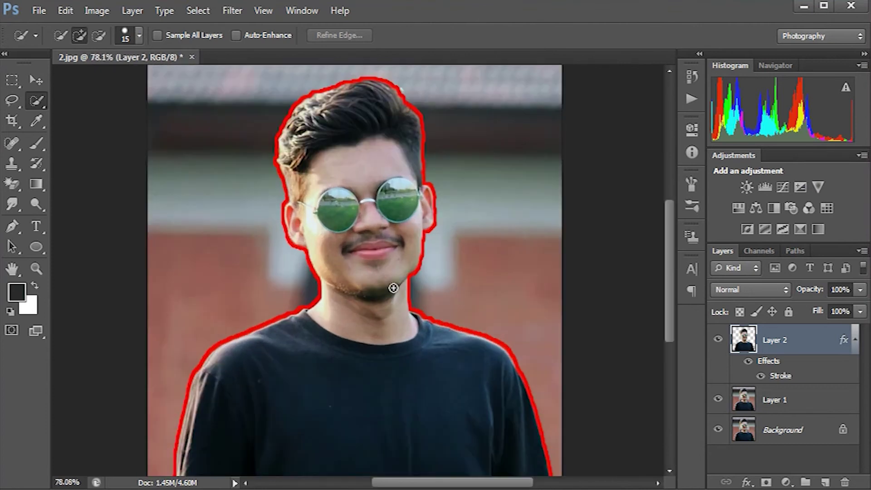
scroll(395, 289, "down", 1)
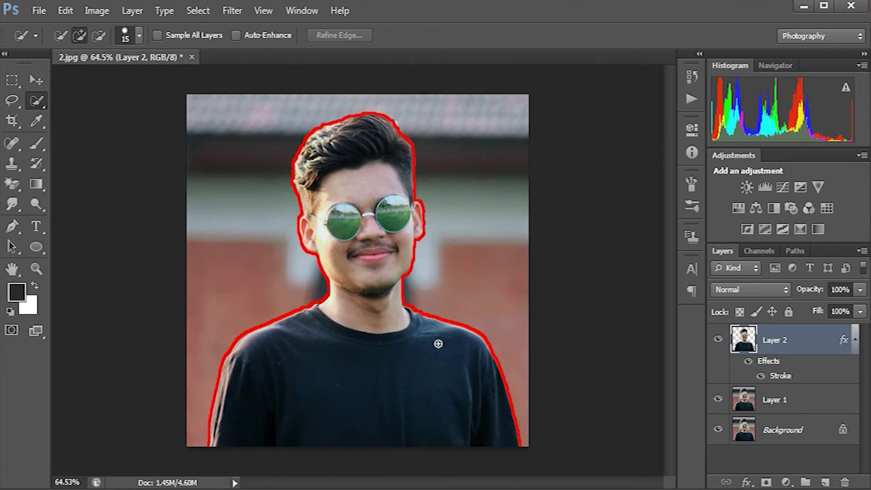
Switch Layer 2's Stroke fill type to Gradient and bring up the gradient for editing.
double_click(781, 377)
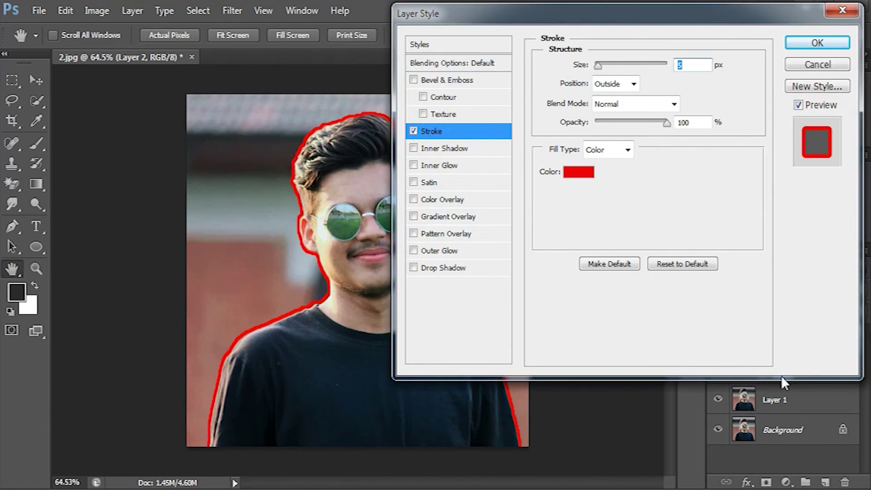
left_click(613, 152)
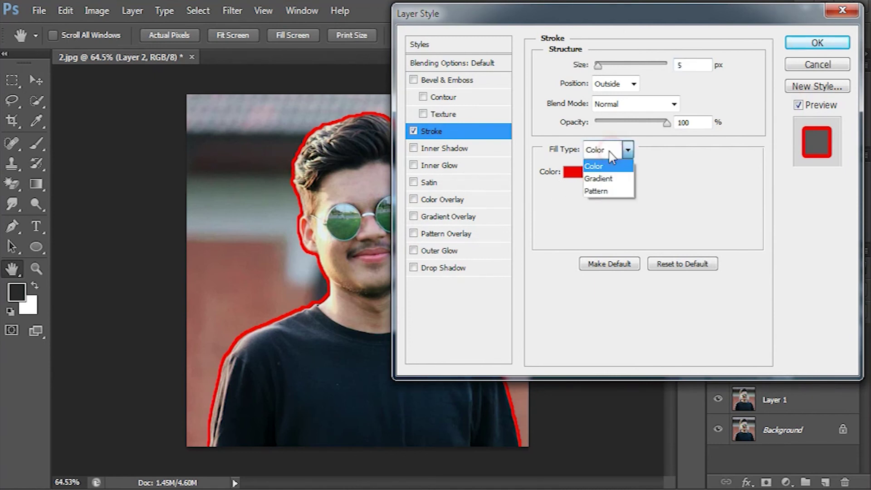
left_click(613, 181)
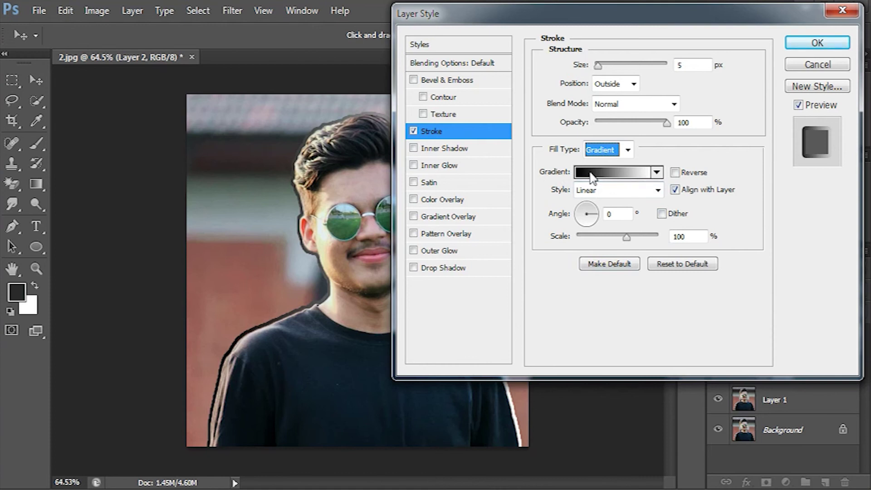
left_click(590, 175)
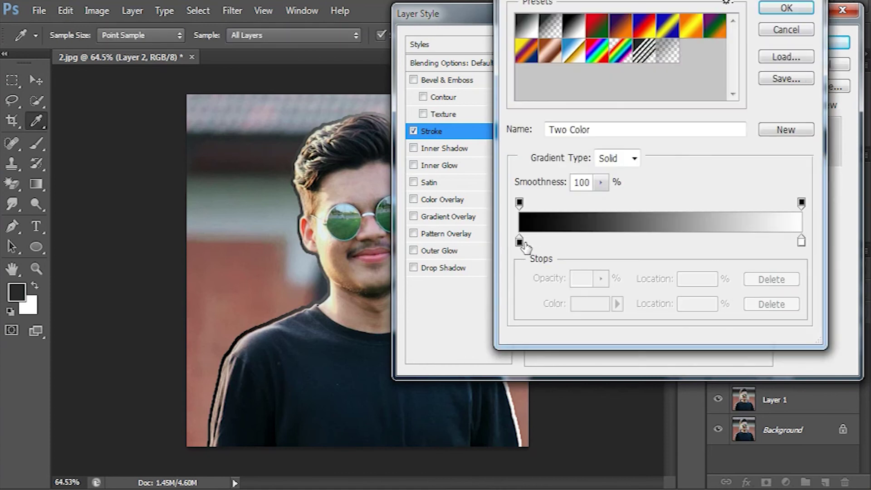
Set the gradient's left stop to red and right stop to yellow.
left_click(519, 242)
double_click(519, 242)
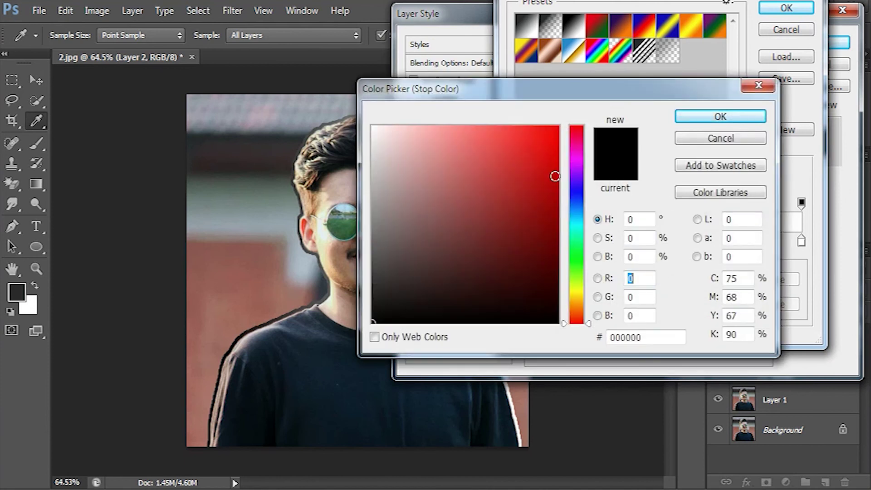
left_click_drag(534, 146, 561, 124)
left_click(717, 118)
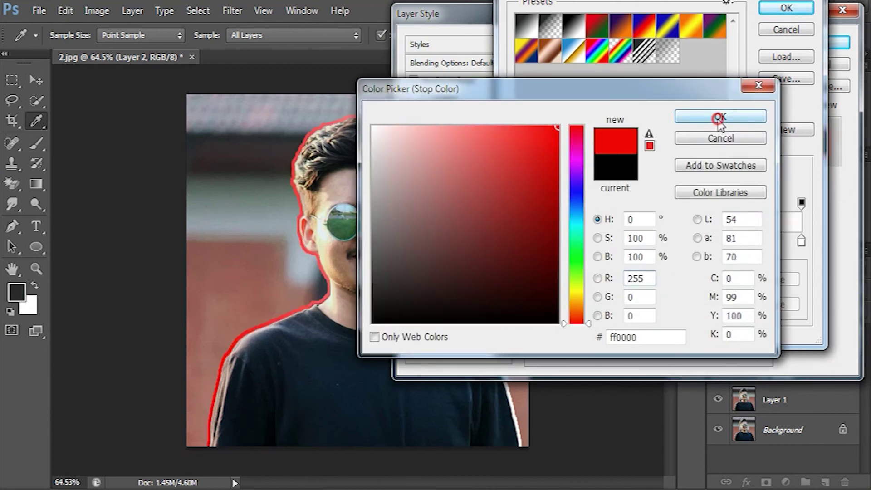
left_click(800, 240)
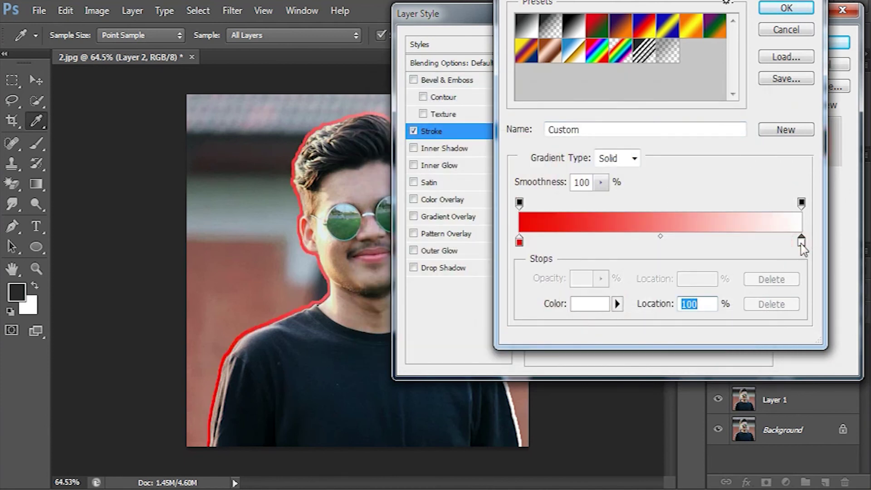
double_click(801, 240)
left_click(582, 290)
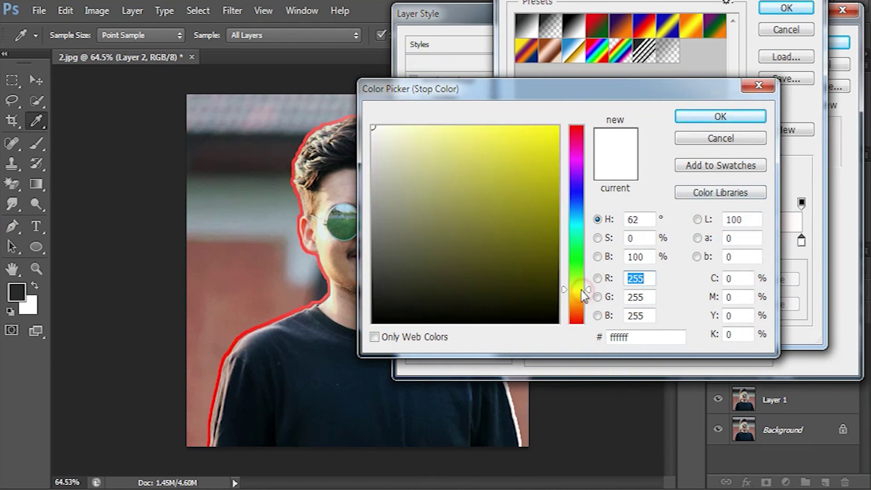
left_click(517, 171)
left_click(555, 124)
left_click(688, 117)
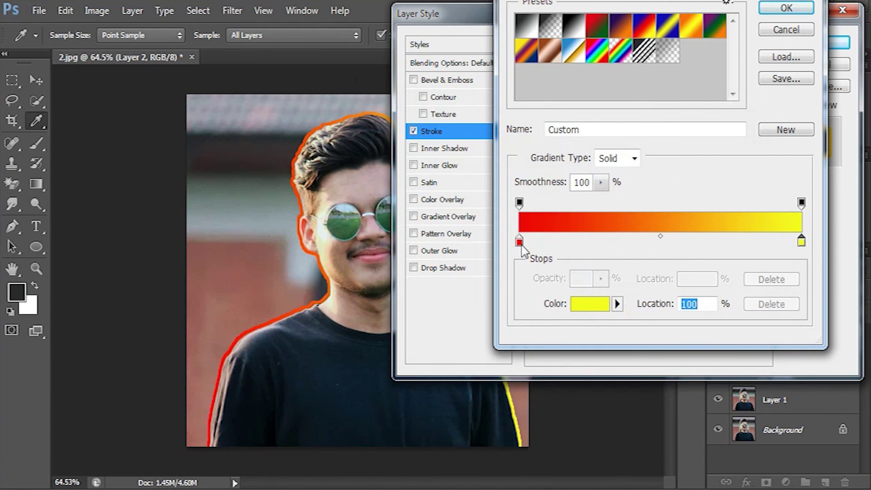
Set both stop locations to 50% for a hard red/yellow split and confirm.
left_click(519, 241)
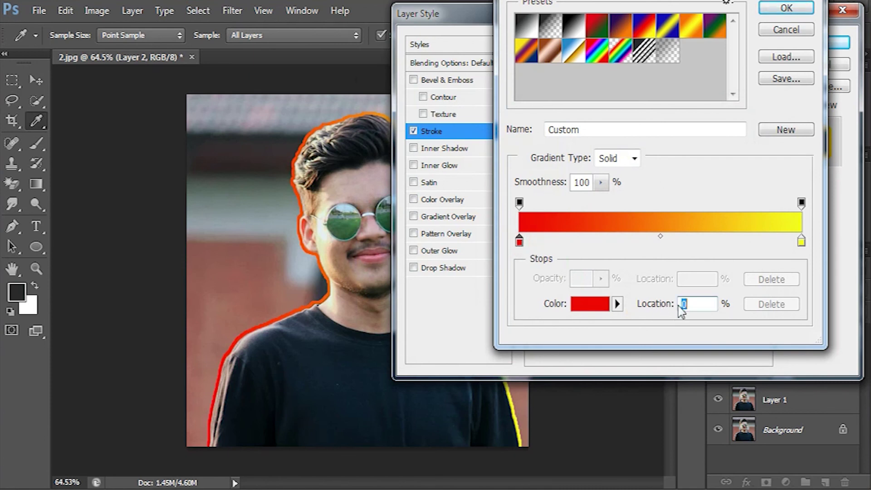
type("50")
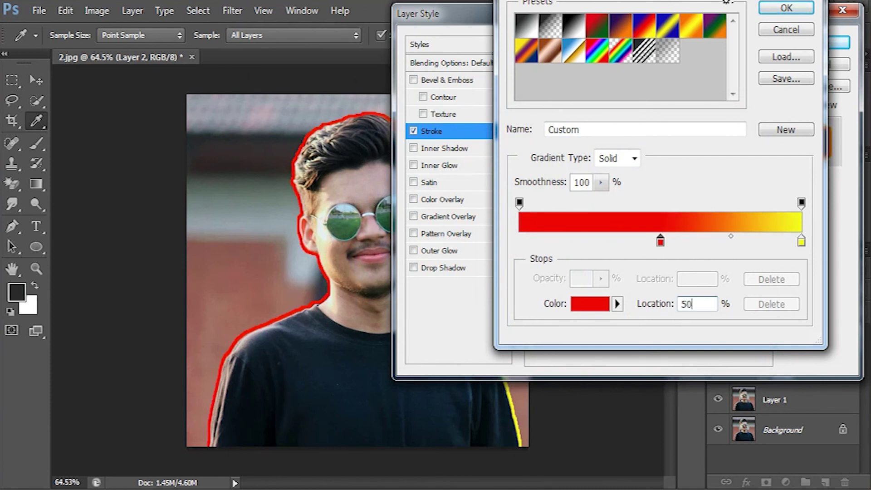
left_click(801, 242)
type("50")
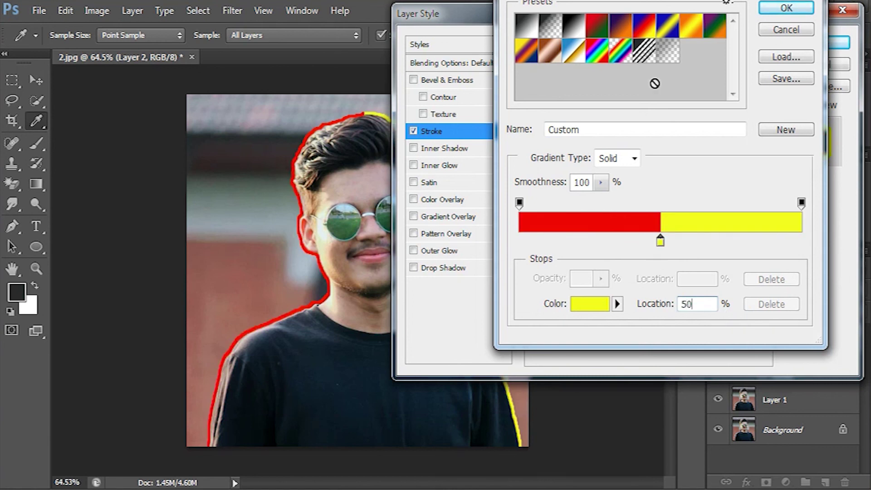
left_click(789, 9)
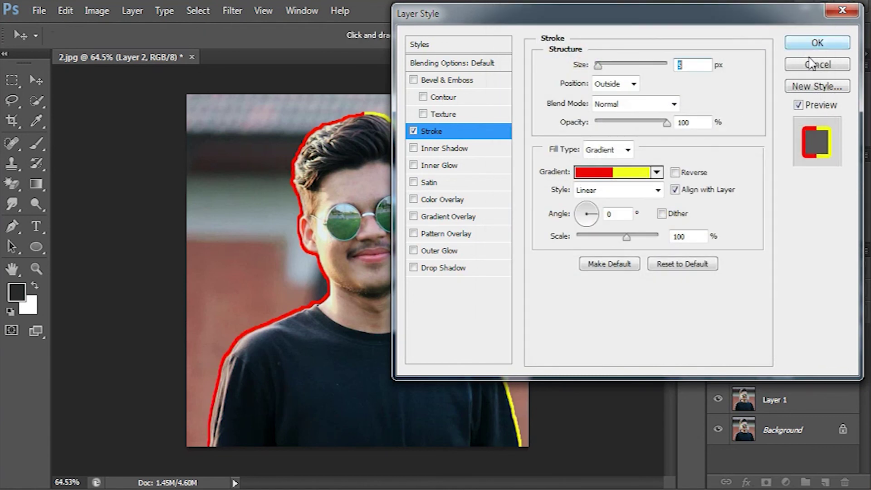
Apply the red/yellow split stroke to Layer 2 and zoom in and out to inspect it.
left_click(809, 44)
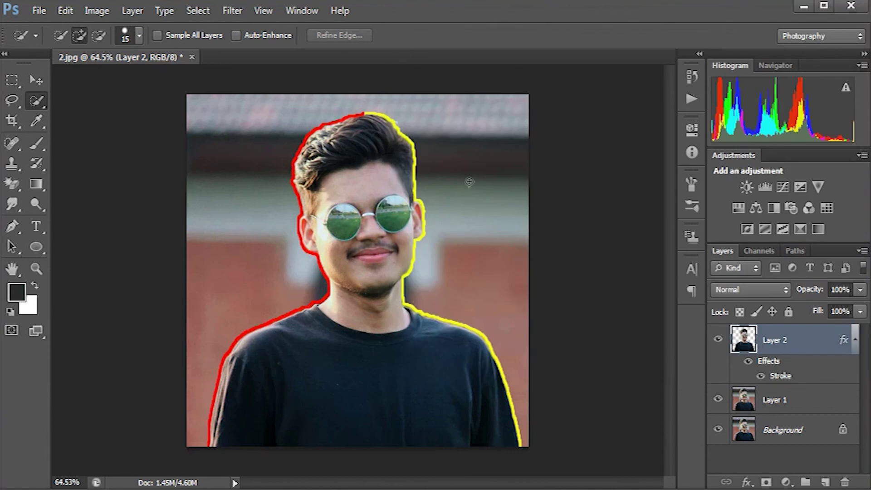
scroll(402, 167, "up", 3)
scroll(399, 171, "down", 2)
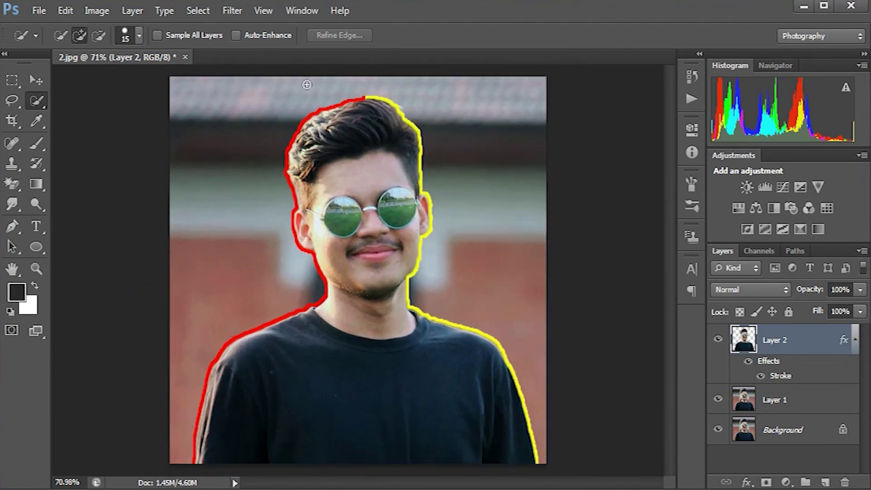
scroll(417, 243, "down", 2)
scroll(415, 241, "up", 2)
scroll(408, 236, "up", 1)
scroll(401, 230, "up", 1)
scroll(399, 225, "down", 1)
scroll(391, 248, "down", 1)
scroll(381, 256, "up", 1)
scroll(300, 140, "up", 1)
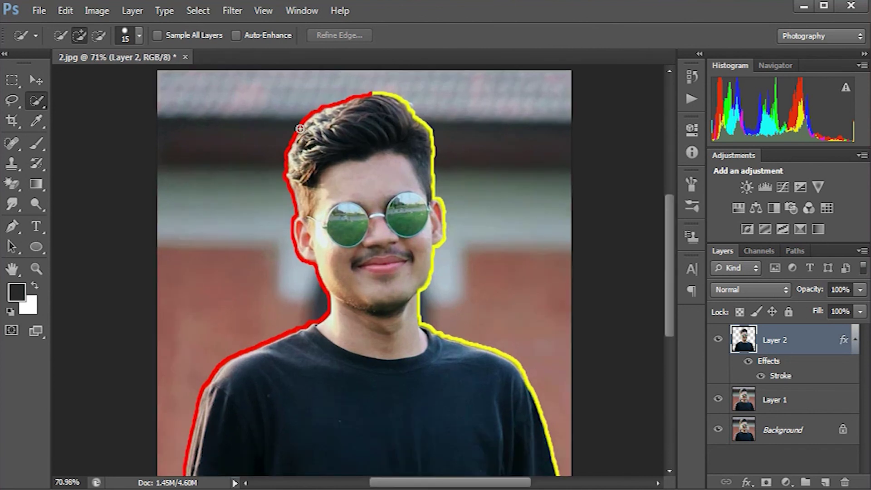
scroll(300, 136, "down", 1)
scroll(321, 143, "up", 1)
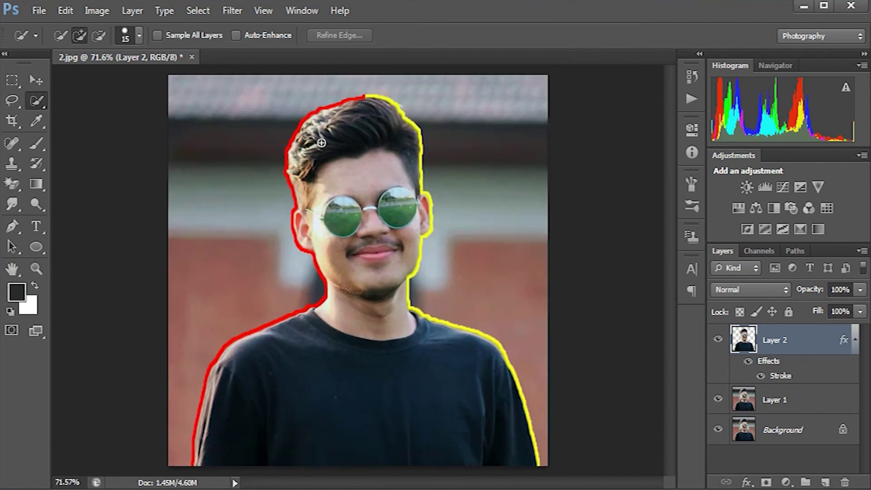
scroll(321, 143, "up", 1)
scroll(321, 143, "down", 3)
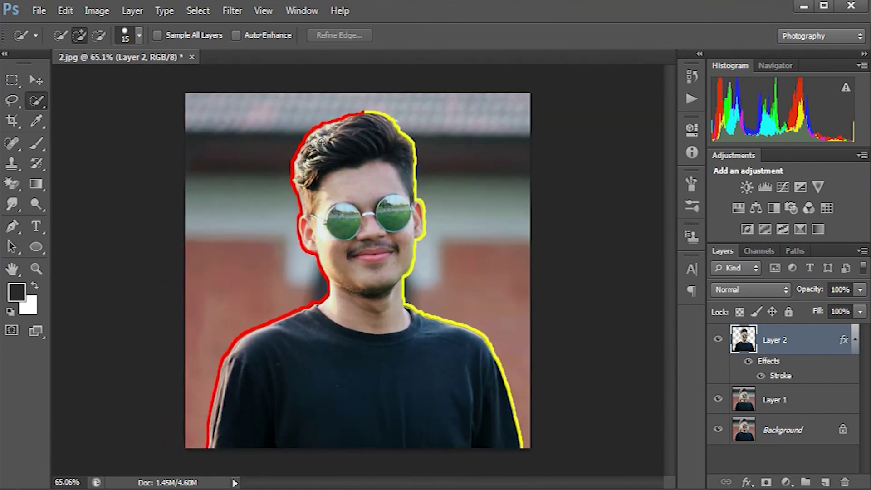